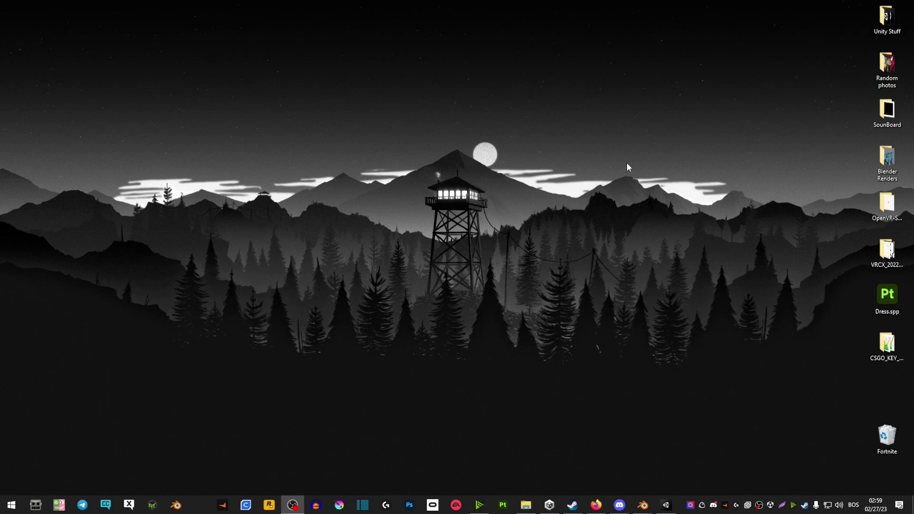
Restore the two minimized Blender windows side by side on the desktop with Super+D.
key(super+d)
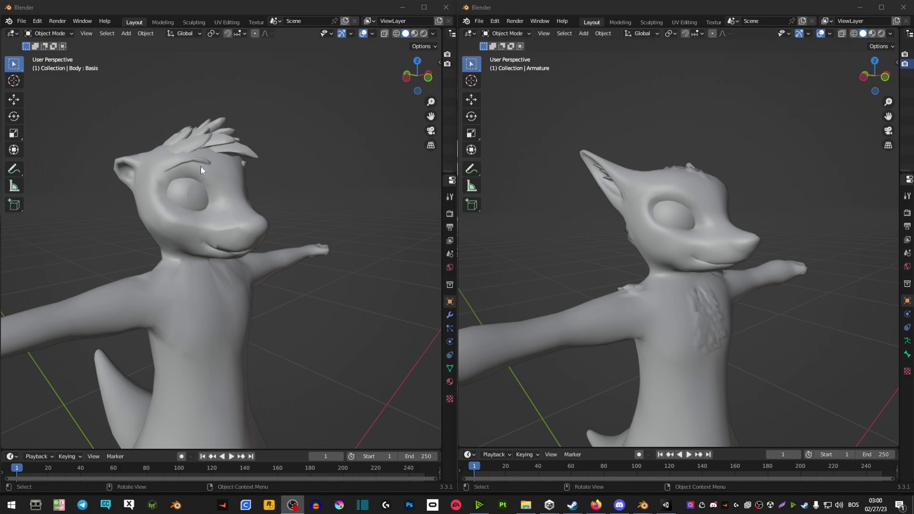
alt+drag(569, 294, 575, 293)
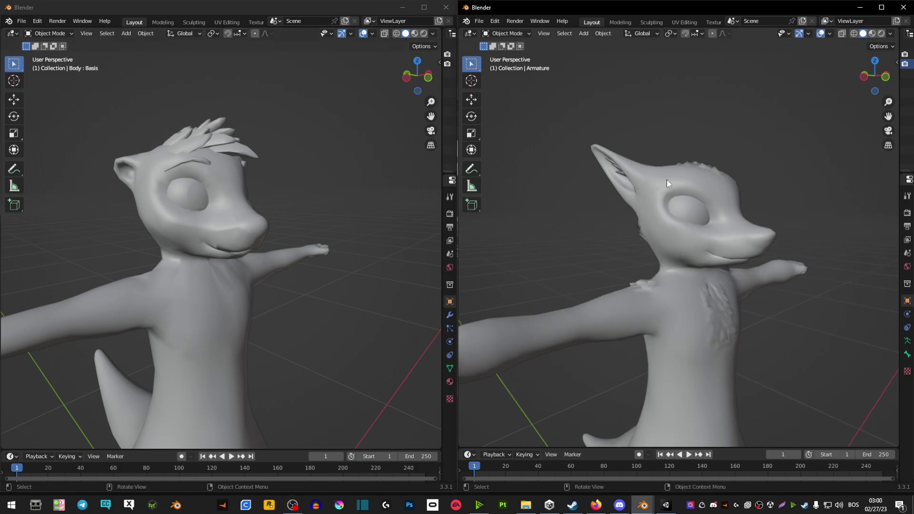
alt+middle_drag(610, 269, 478, 289)
middle_drag(266, 295, 226, 260)
middle_drag(778, 239, 706, 272)
scroll(711, 254, down, 4)
mouse_move(261, 310)
middle_down()
mouse_move(304, 324)
mouse_move(260, 311)
middle_up()
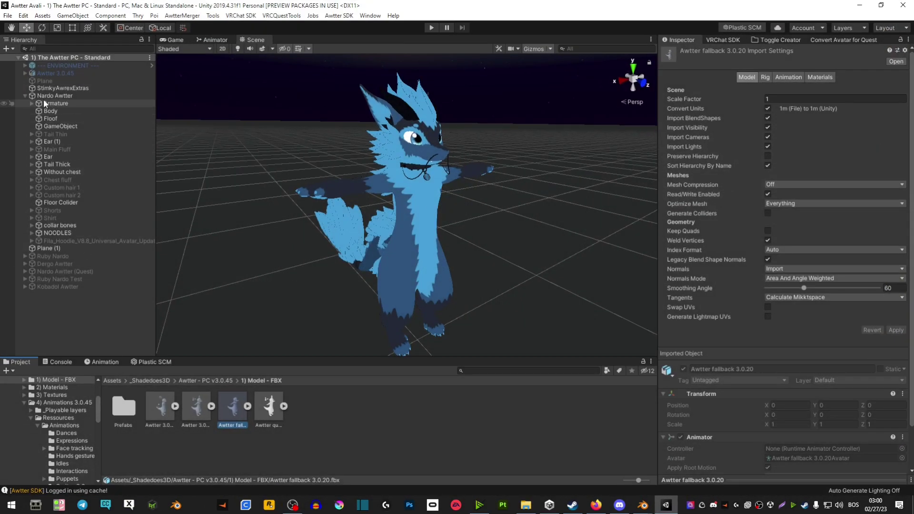
Select the Nardo Awtter avatar's Body object and ping its mesh asset in the Project window.
click(42, 96)
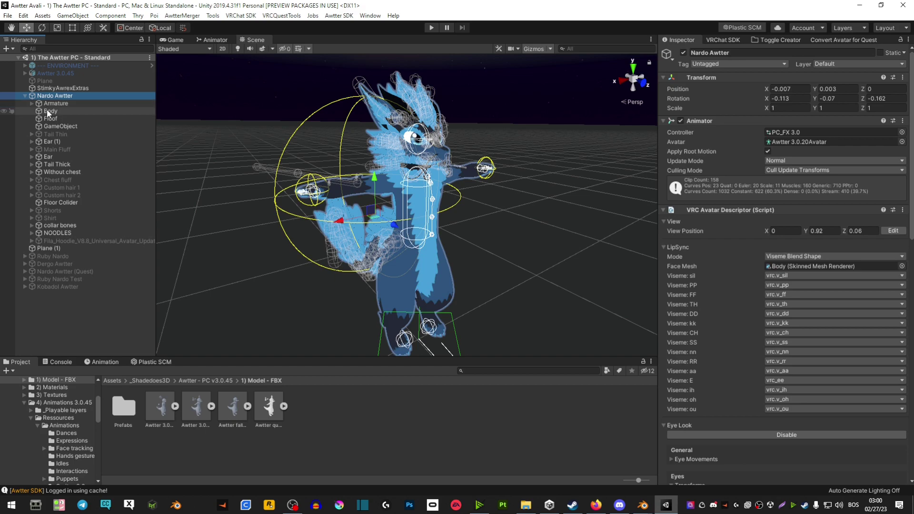
click(50, 111)
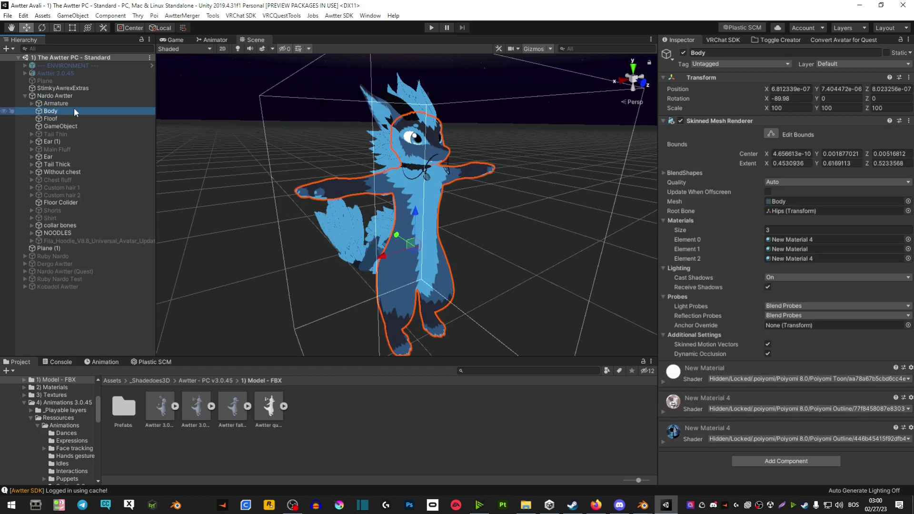
click(776, 201)
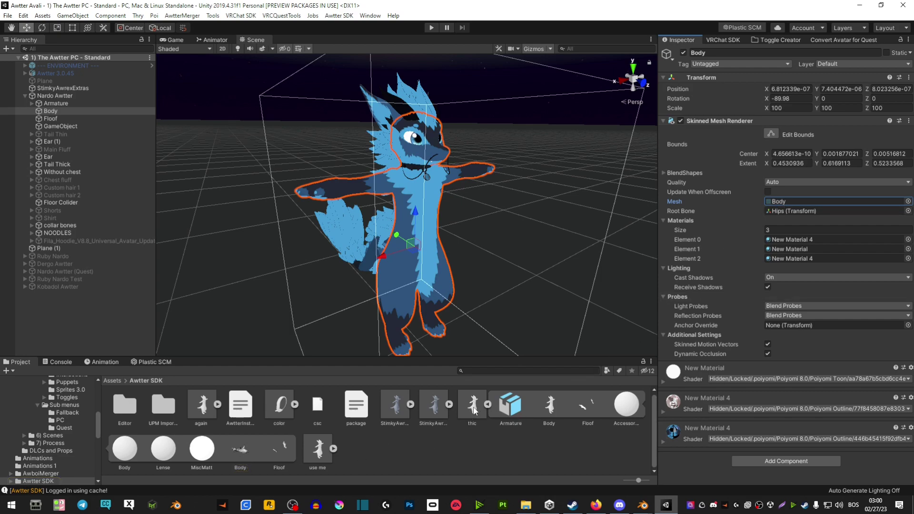
Show the 'use me' model in Explorer, copy use me.fbx, and close Explorer.
click(487, 404)
click(501, 407)
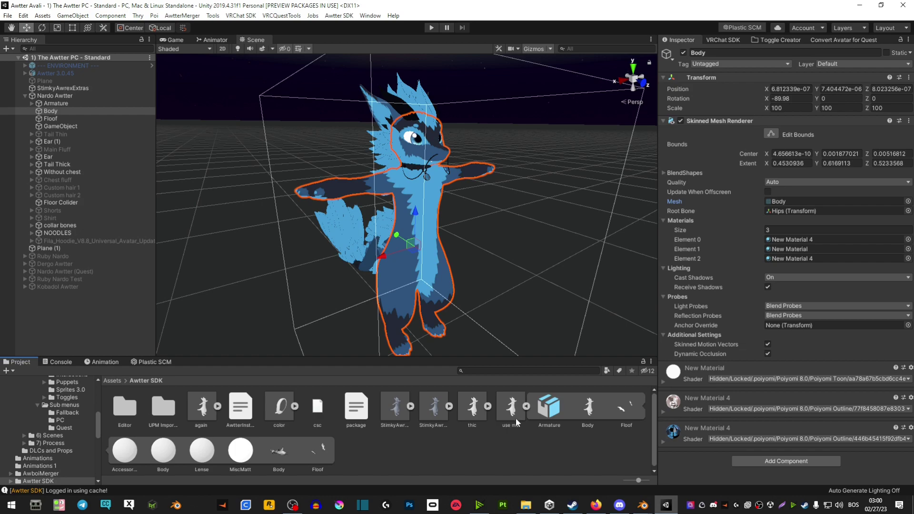
right_click(512, 410)
click(542, 171)
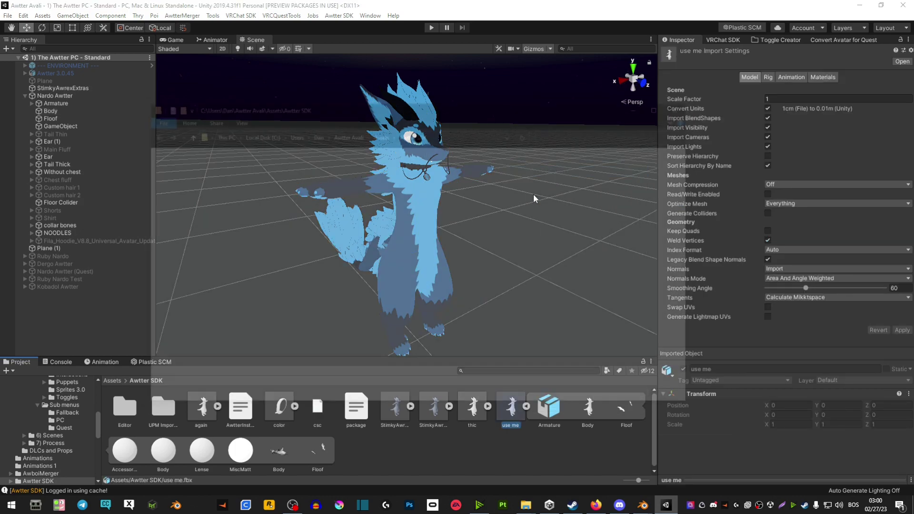
right_click(272, 366)
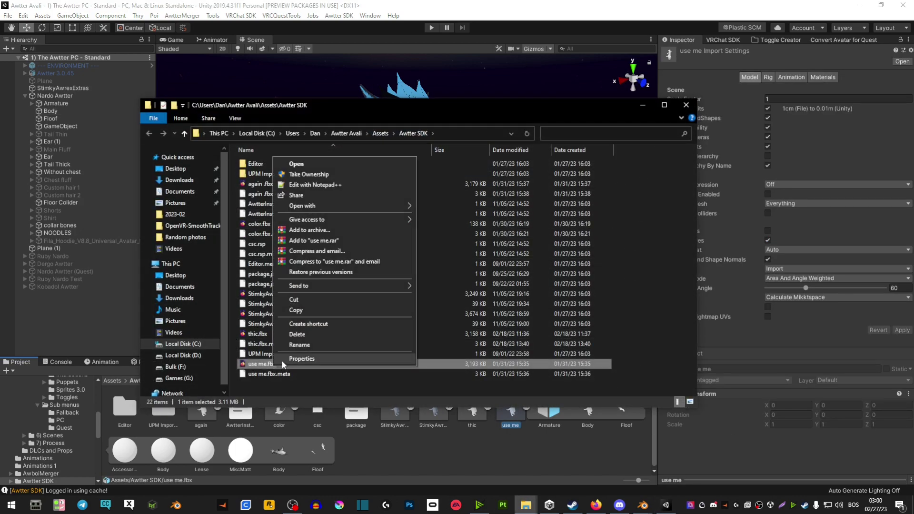
click(300, 310)
click(693, 105)
Minimize Unity, refresh the desktop and bring up the Blender taskbar previews.
click(859, 5)
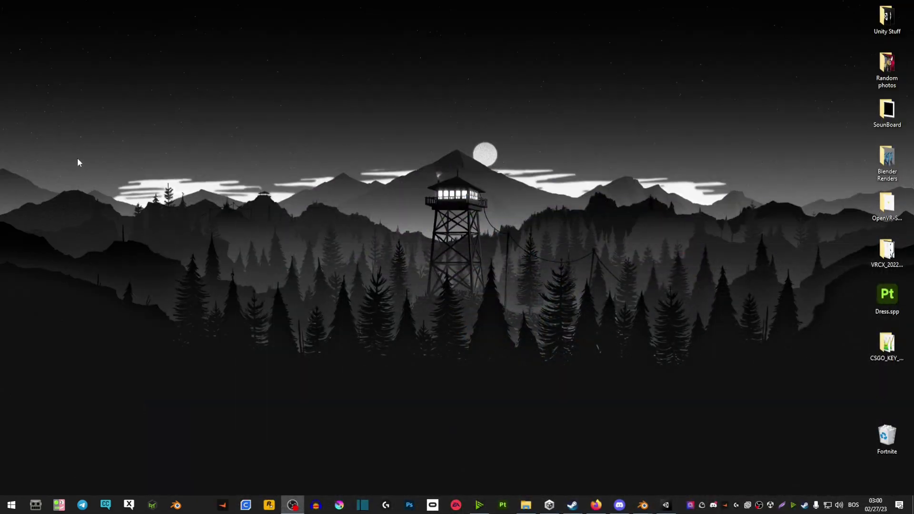
right_click(78, 158)
click(114, 186)
click(645, 503)
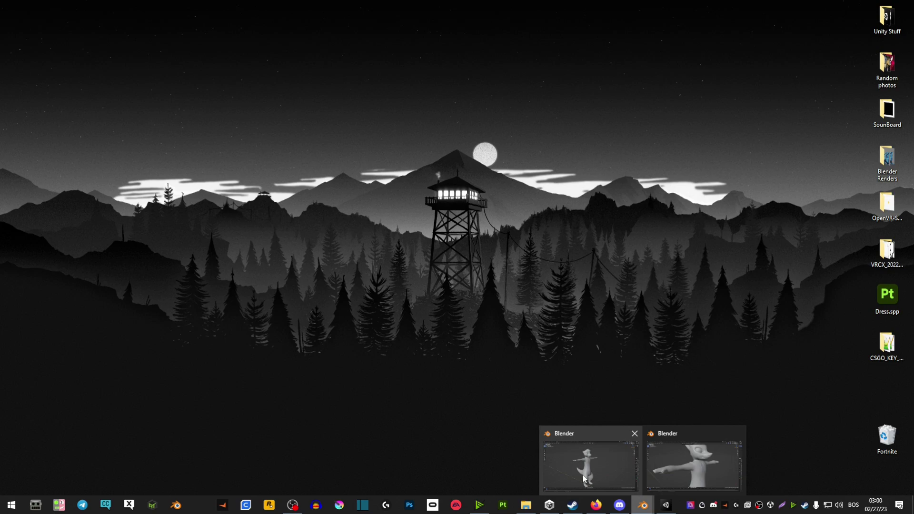
Switch to the left Blender window and open the File > Import menu.
click(581, 471)
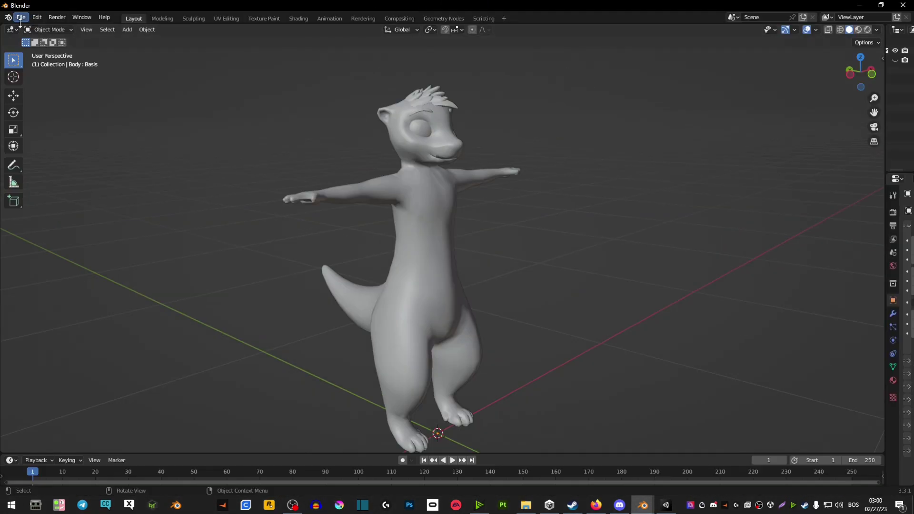
click(21, 17)
mouse_move(58, 151)
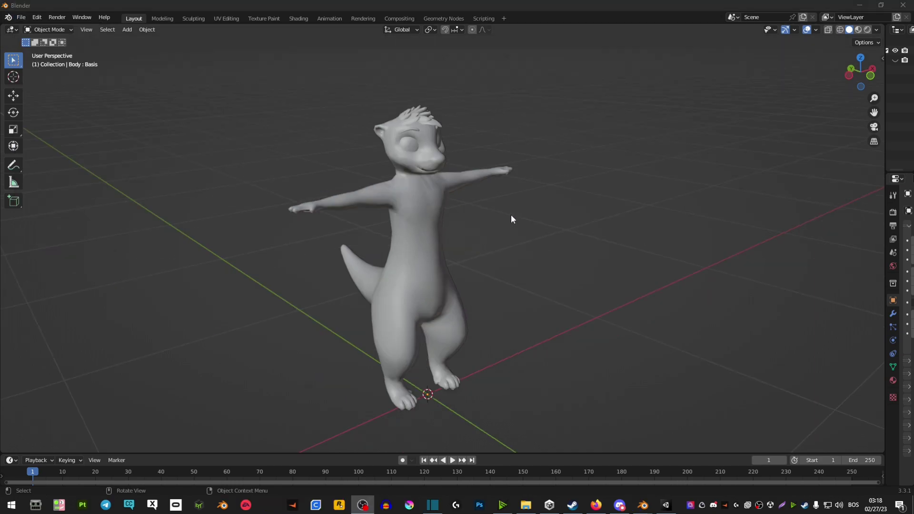
Orbit and zoom around the T-posed character to inspect its back and tail.
middle_drag(510, 218, 507, 217)
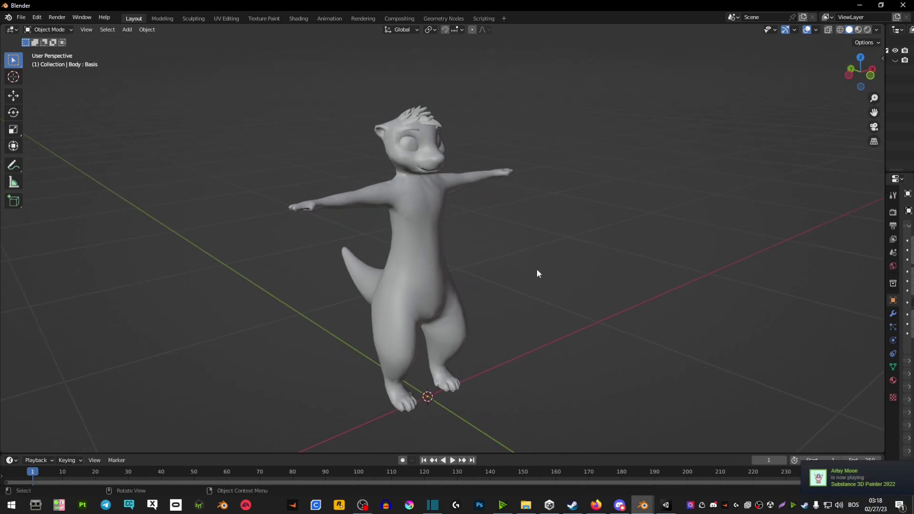
middle_drag(512, 228, 361, 229)
scroll(361, 228, up, 2)
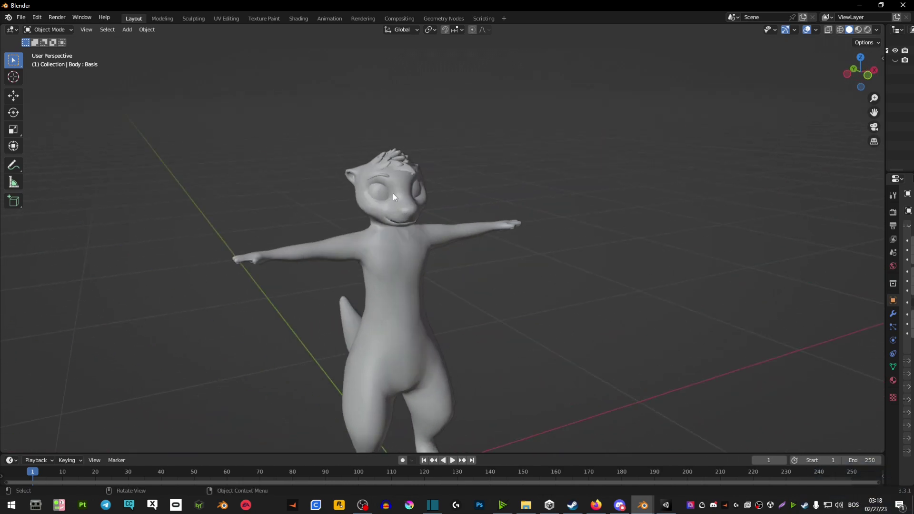
scroll(393, 193, up, 5)
scroll(422, 272, down, 6)
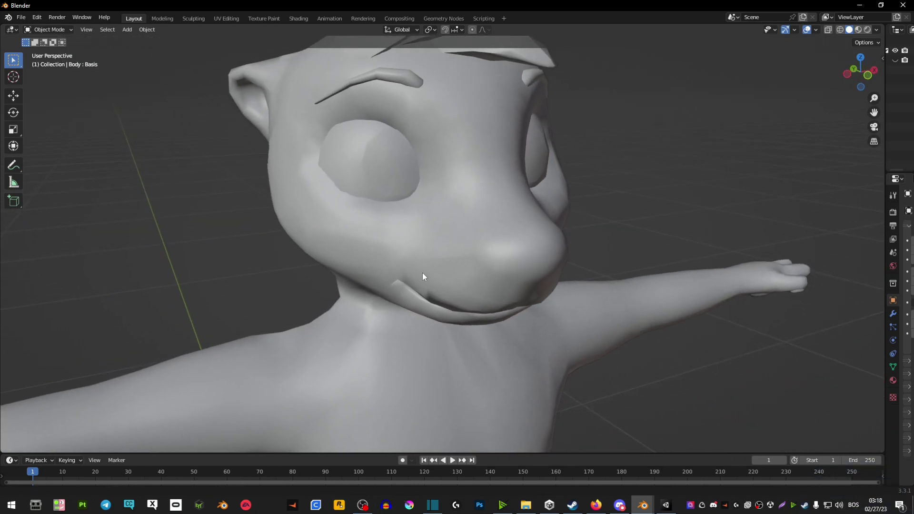
middle_drag(422, 255, 459, 236)
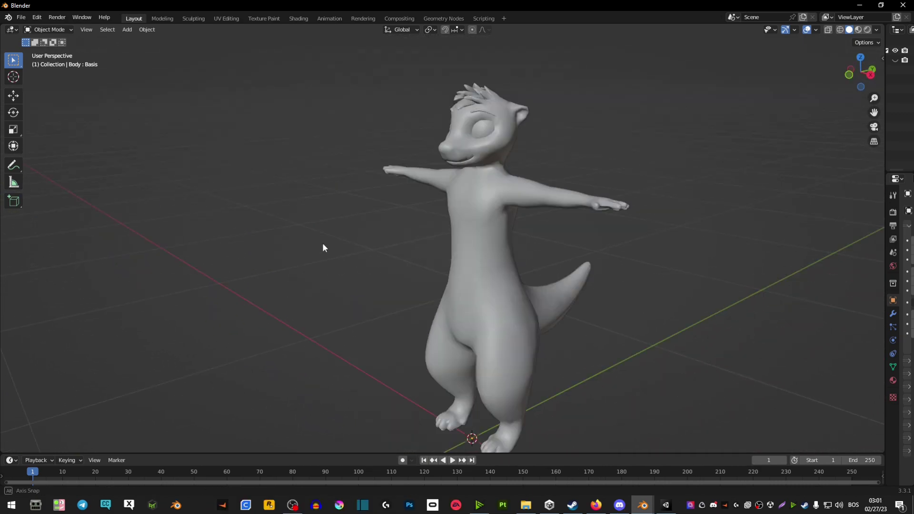
middle_drag(322, 243, 465, 250)
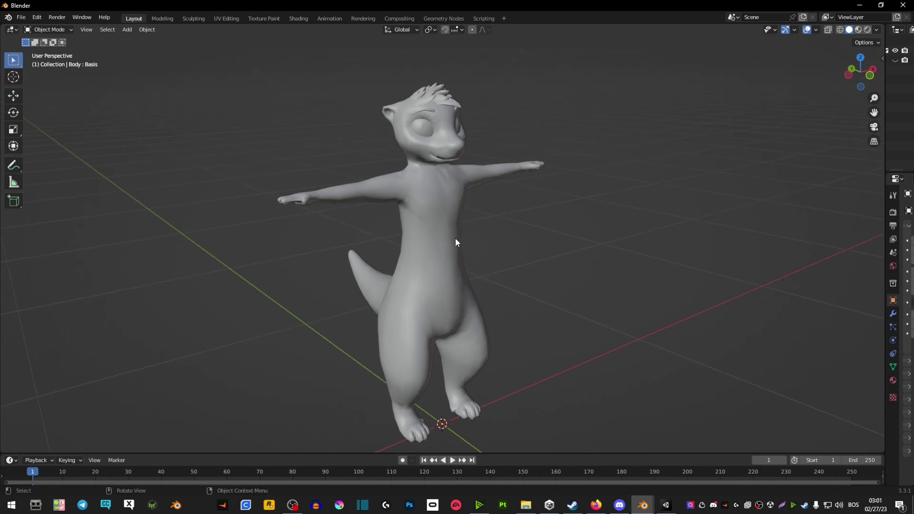
Select the Body mesh and switch it into Sculpt Mode.
click(455, 237)
middle_drag(538, 316, 518, 266)
click(496, 236)
click(436, 203)
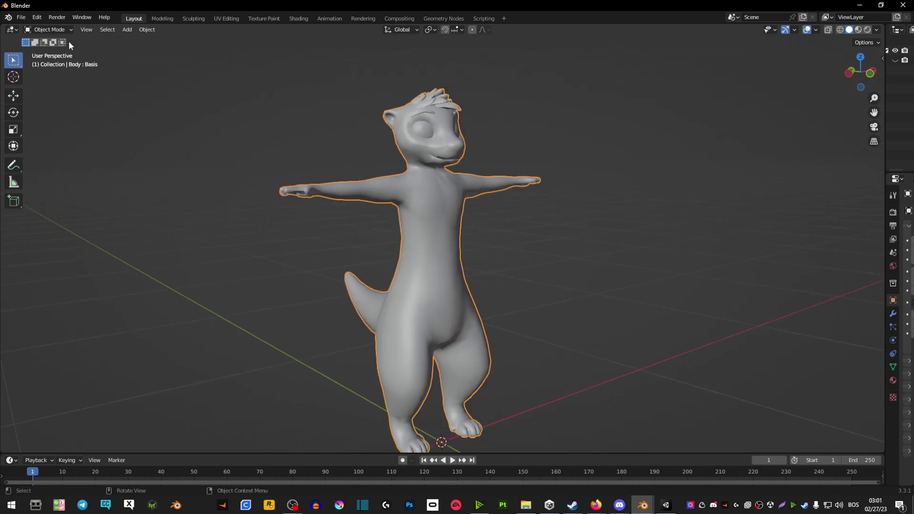
click(47, 30)
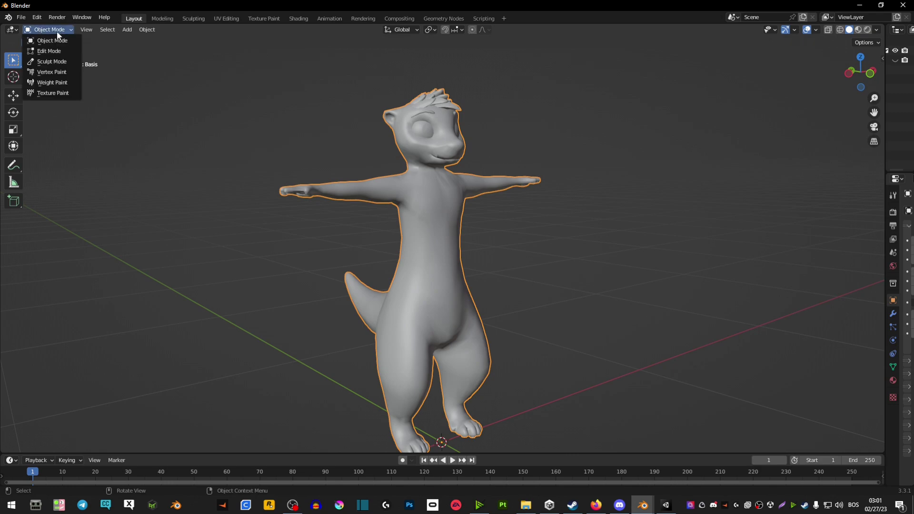
click(51, 61)
Frame the head and set the draw brush to 133 px radius and 0.360 strength.
scroll(431, 179, up, 3)
middle_drag(452, 181, 398, 292)
mouse_move(398, 291)
middle_down()
mouse_move(429, 249)
mouse_move(363, 219)
mouse_move(438, 234)
mouse_move(451, 225)
mouse_move(486, 231)
middle_up()
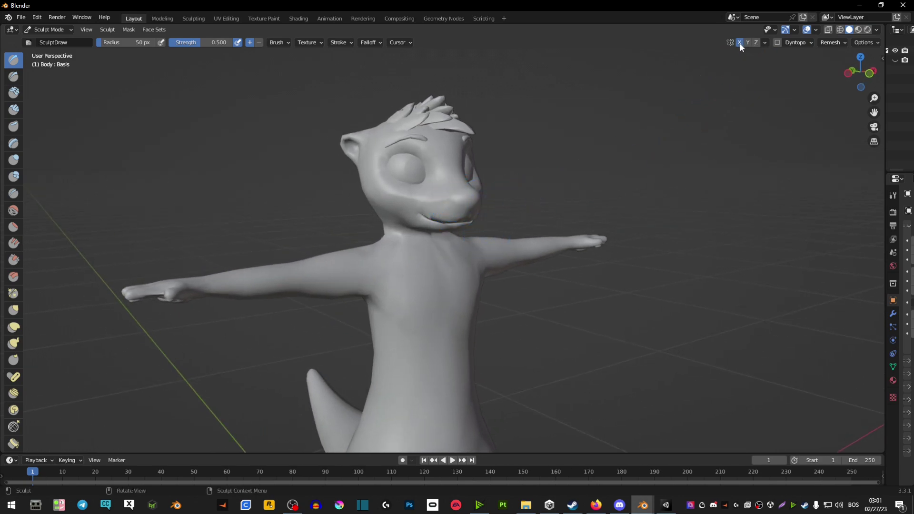
scroll(407, 189, up, 3)
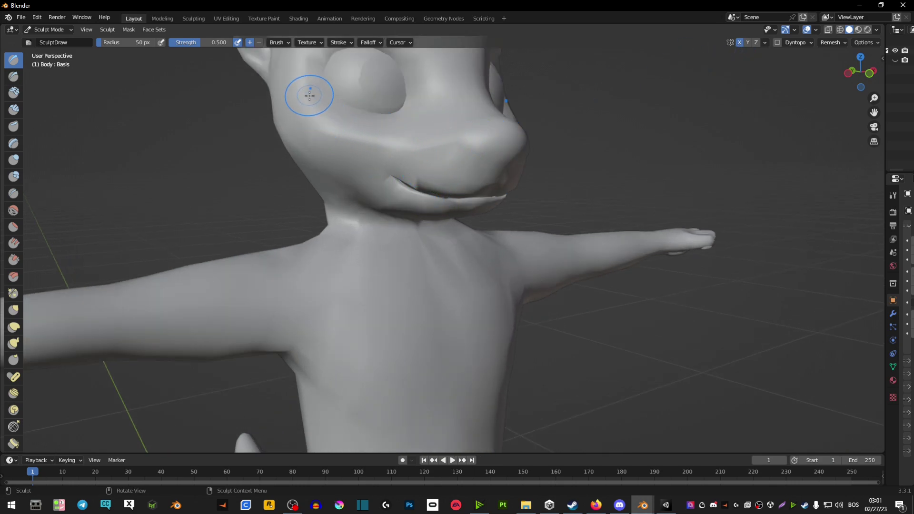
mouse_move(351, 134)
middle_down()
mouse_move(318, 128)
mouse_move(387, 137)
mouse_move(156, 51)
middle_up()
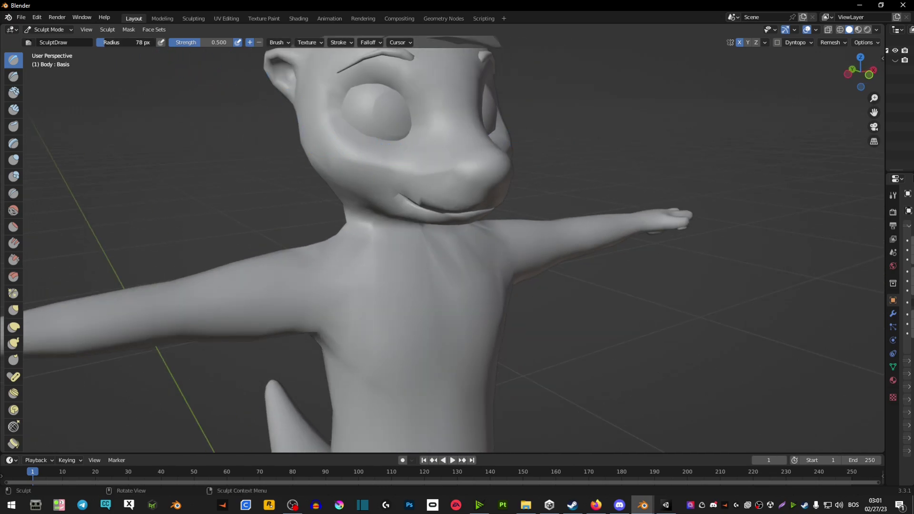
key(bracketright)
shift+middle_drag(365, 137, 373, 194)
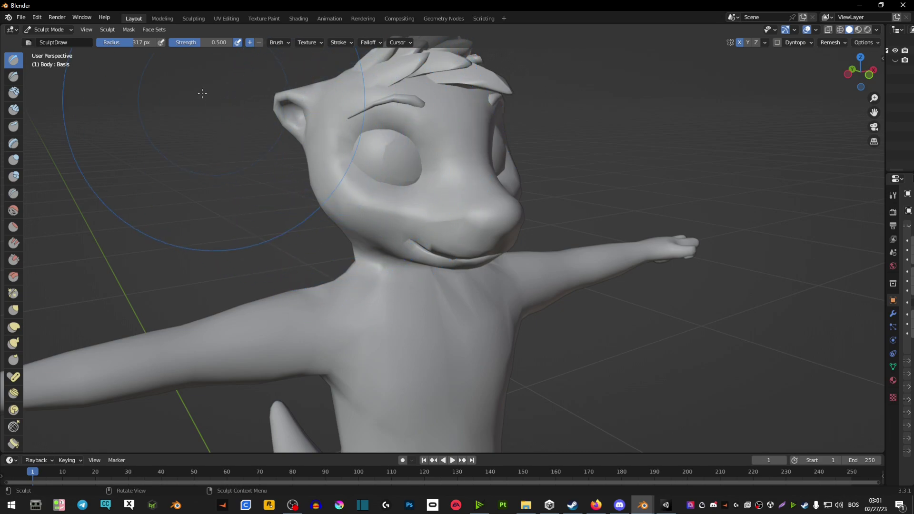
drag(134, 42, 123, 42)
drag(210, 43, 224, 42)
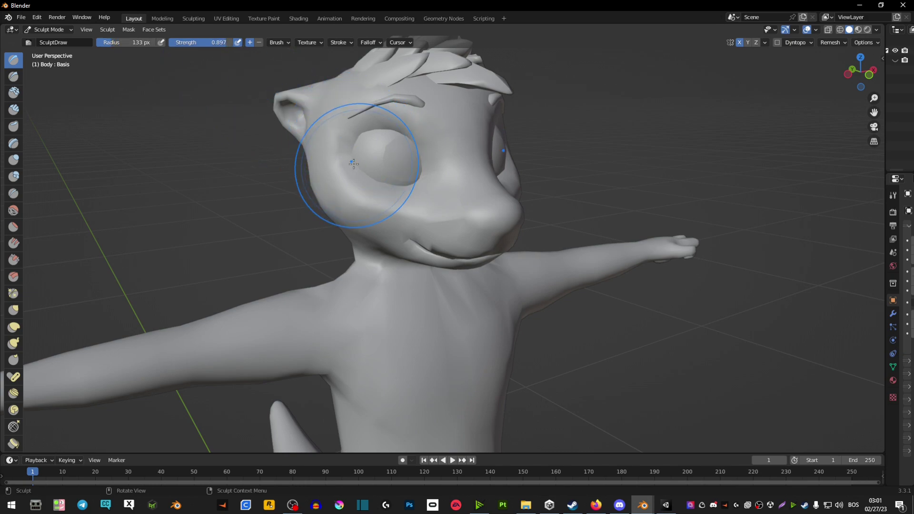
mouse_move(193, 43)
mouse_down()
mouse_move(183, 42)
mouse_move(216, 42)
mouse_up()
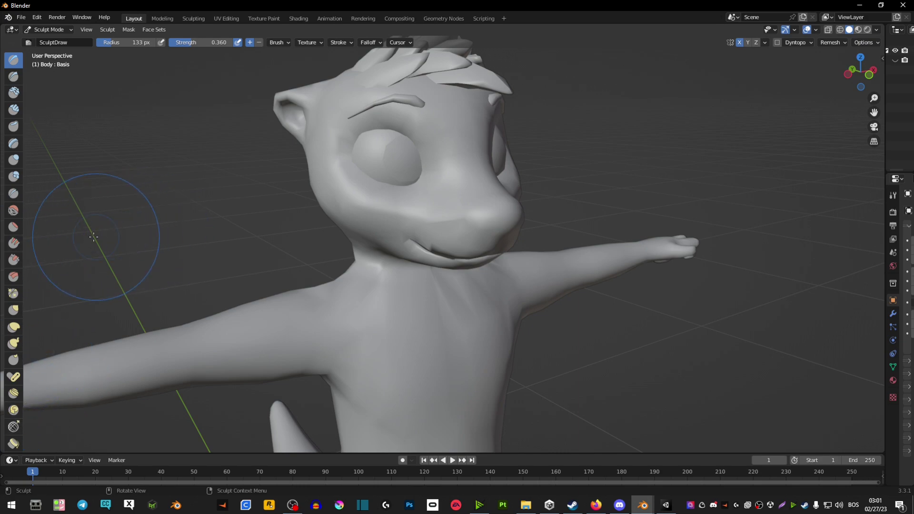
Pass through Inflate/Deflate and settle on the Flatten/Contrast brush at 133 px and 0.500 strength.
click(12, 161)
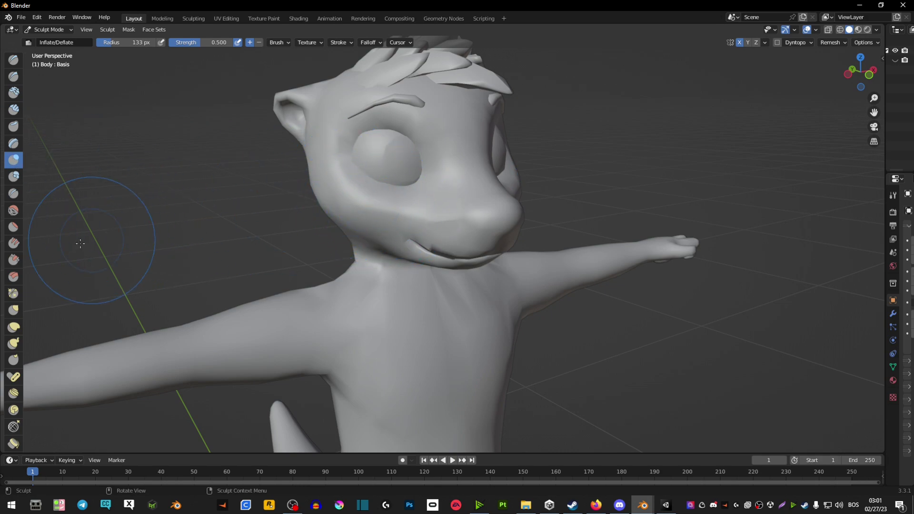
click(14, 228)
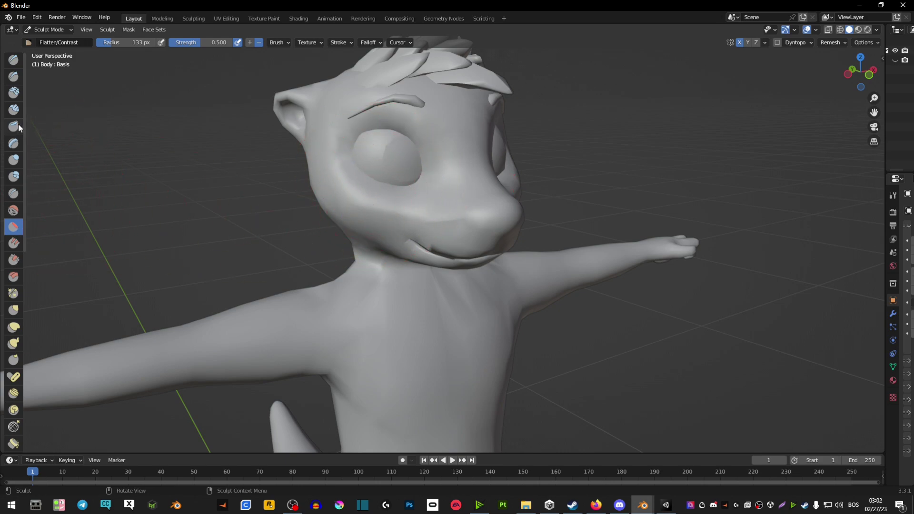
Inflate the character's cheeks symmetrically with the Inflate/Deflate brush, undoing one excess bulge.
click(13, 160)
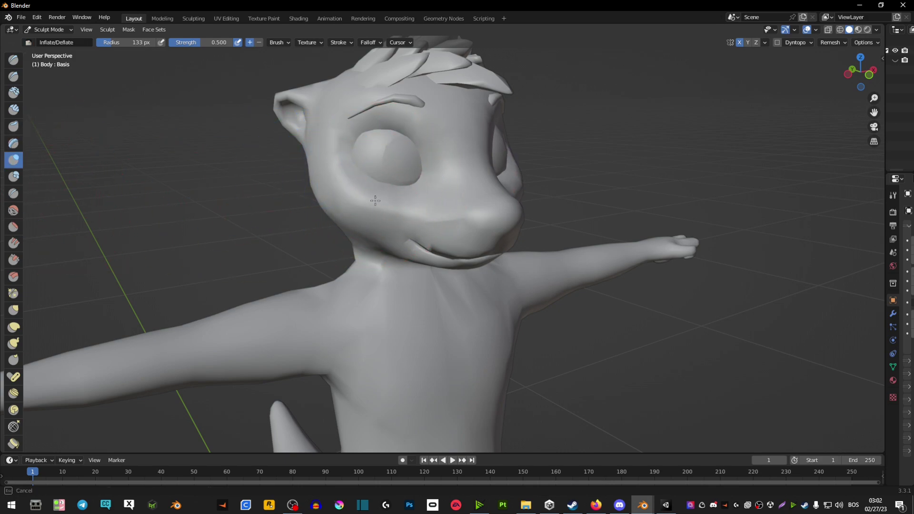
drag(336, 194, 331, 185)
drag(320, 152, 322, 166)
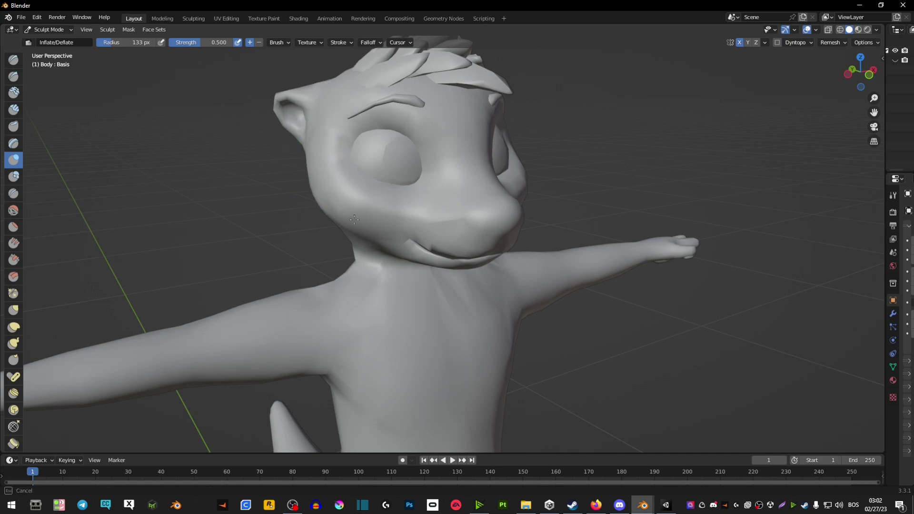
middle_drag(354, 219, 347, 208)
mouse_move(347, 208)
mouse_down()
mouse_move(338, 178)
mouse_move(327, 184)
mouse_up()
middle_drag(327, 184, 381, 197)
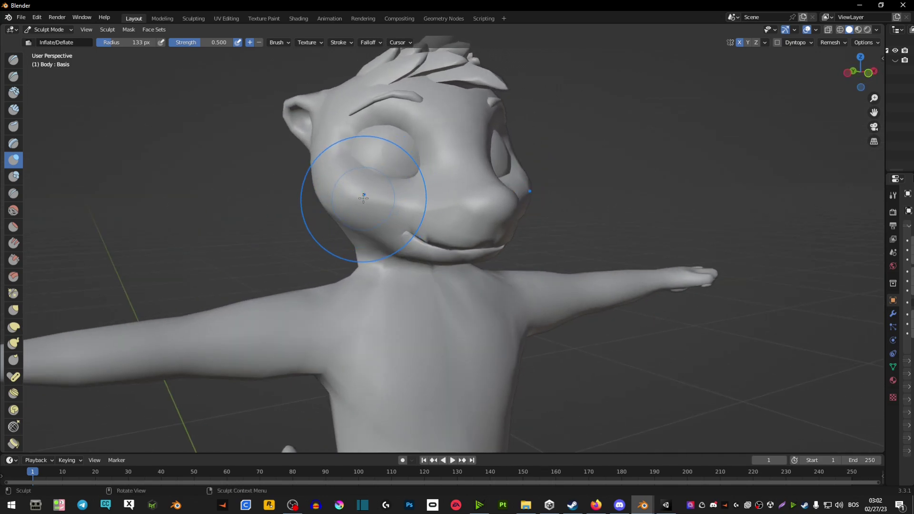
mouse_move(356, 193)
mouse_down()
mouse_move(346, 185)
mouse_move(351, 202)
mouse_up()
mouse_move(355, 201)
middle_down()
mouse_move(277, 198)
mouse_move(328, 200)
middle_up()
key(ctrl+z)
scroll(391, 144, up, 4)
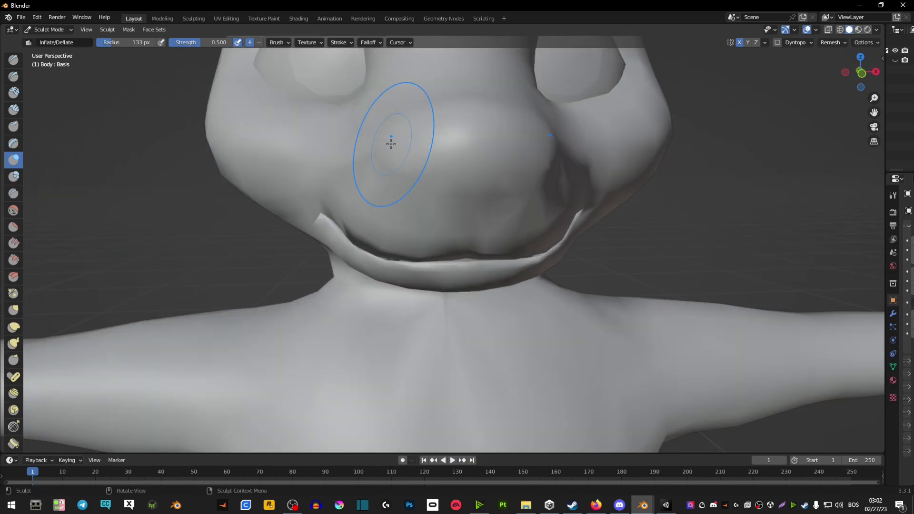
scroll(391, 144, down, 5)
mouse_move(377, 179)
middle_down()
mouse_move(380, 201)
mouse_move(306, 173)
mouse_move(325, 177)
mouse_move(333, 196)
mouse_move(291, 205)
mouse_move(371, 213)
mouse_move(370, 223)
middle_up()
Re-enter Sculpt Mode and set the inflate brush to 0.265 strength and 204 px radius.
key(ctrl+Tab)
click(50, 30)
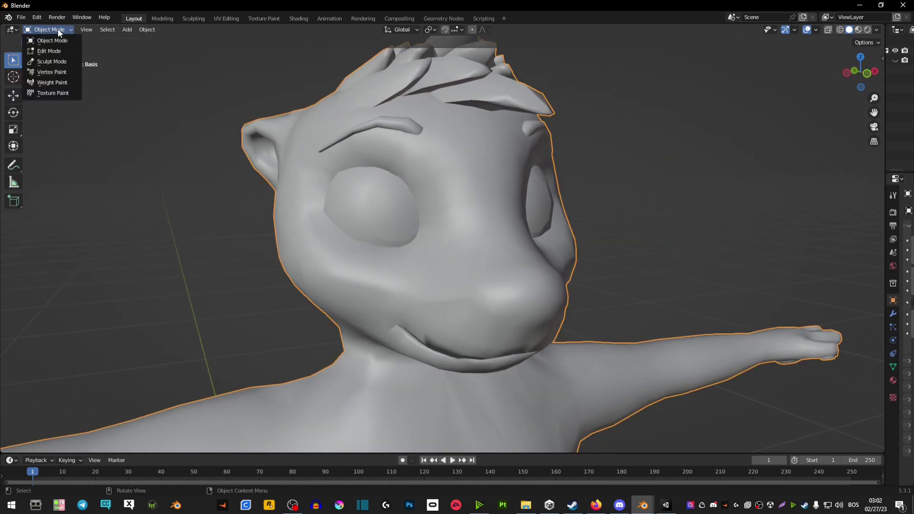
click(48, 61)
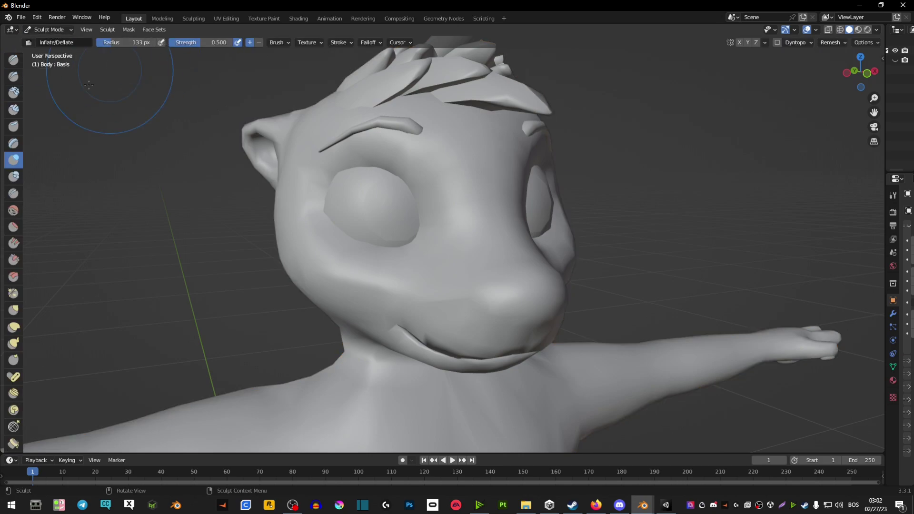
drag(193, 44, 175, 44)
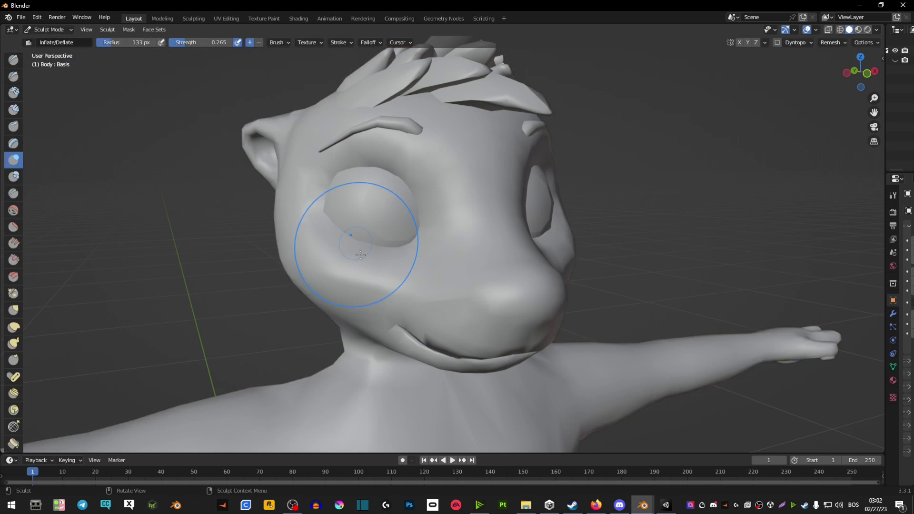
drag(120, 42, 120, 43)
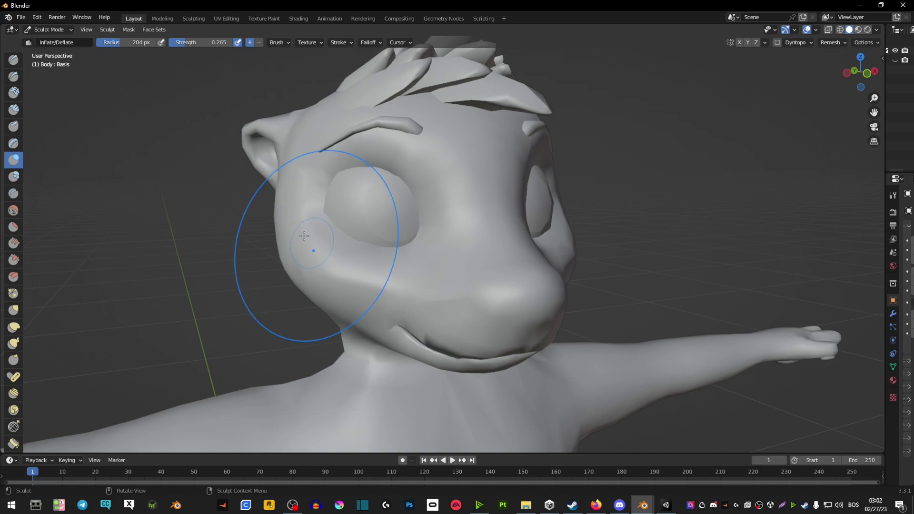
click(308, 253)
scroll(336, 261, down, 1)
shift+middle_drag(335, 261, 329, 205)
scroll(391, 180, down, 2)
scroll(393, 179, down, 1)
mouse_move(393, 179)
middle_down()
mouse_move(413, 205)
mouse_move(398, 194)
middle_up()
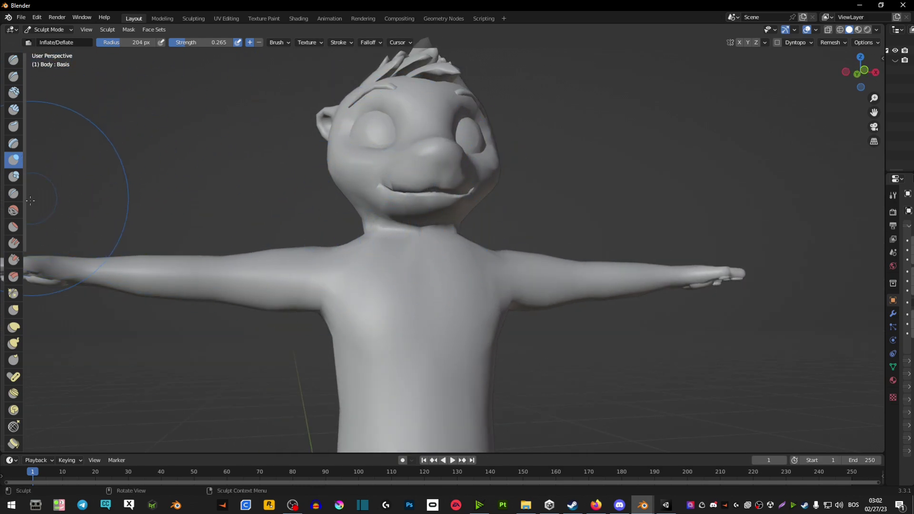
Select the Flatten/Contrast brush and flatten the bulge on the cheek.
click(16, 230)
click(19, 160)
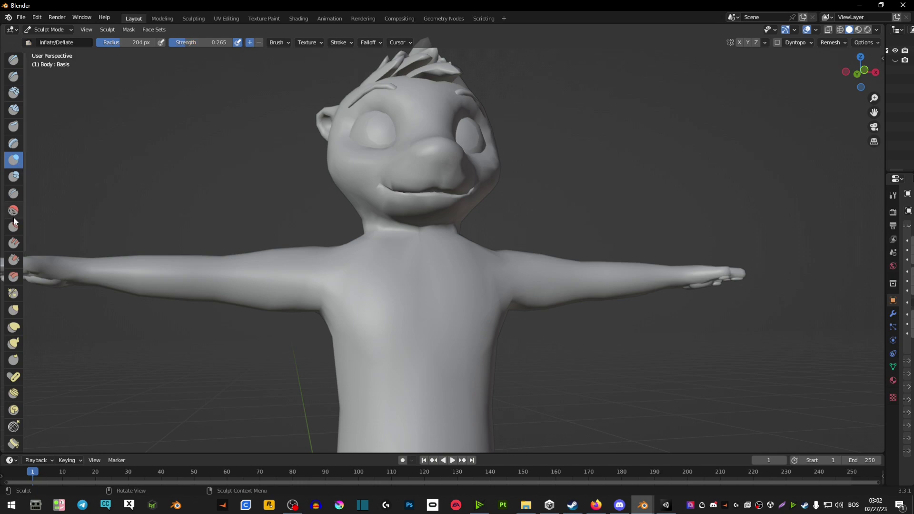
click(14, 225)
middle_drag(232, 187, 271, 195)
scroll(291, 171, up, 3)
shift+middle_drag(320, 127, 376, 256)
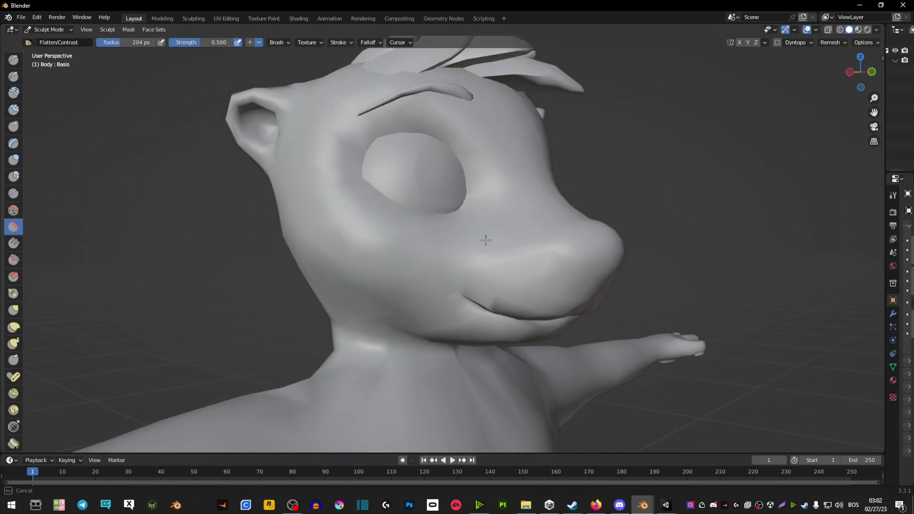
drag(485, 240, 447, 234)
Flatten and contrast-sharpen the bridge of the nose, then frame a three-quarter body view.
middle_drag(334, 188, 291, 200)
mouse_move(459, 195)
mouse_down()
mouse_move(467, 191)
mouse_move(464, 199)
mouse_up()
mouse_move(452, 209)
middle_down()
mouse_move(518, 217)
mouse_move(441, 214)
middle_up()
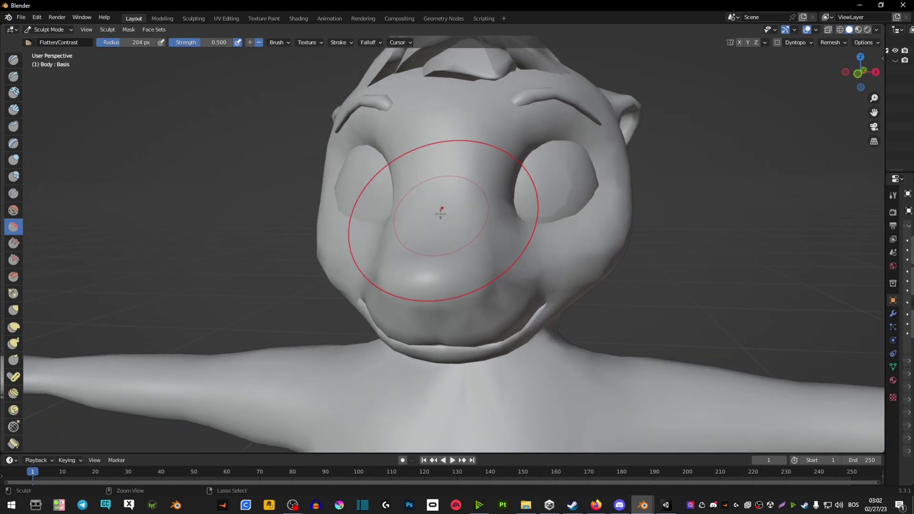
ctrl+drag(440, 214, 443, 181)
scroll(442, 185, down, 5)
middle_drag(441, 195, 481, 200)
scroll(481, 201, up, 6)
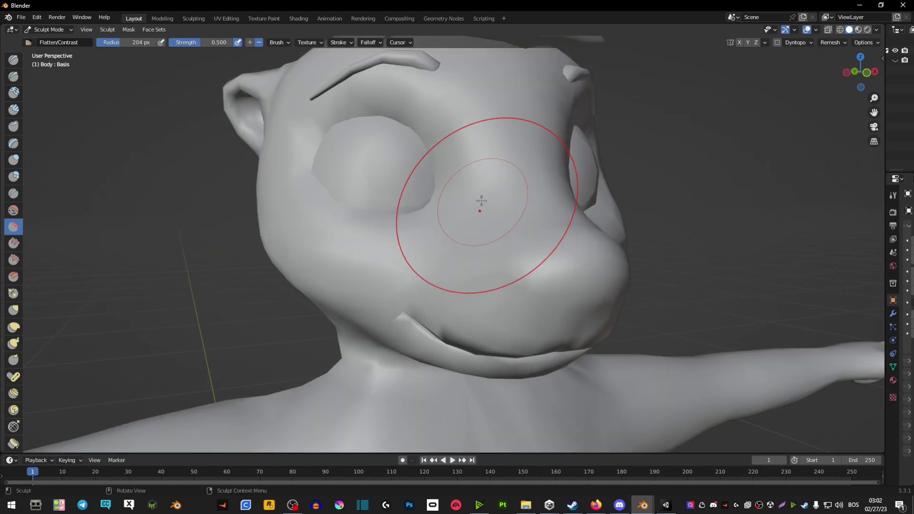
scroll(485, 209, down, 7)
middle_drag(494, 234, 514, 214)
middle_drag(571, 216, 553, 217)
scroll(553, 216, down, 3)
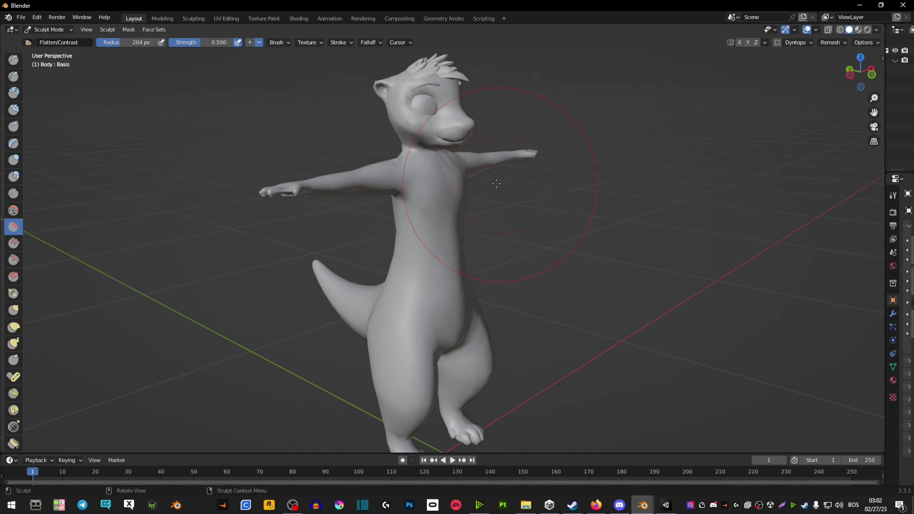
Return to Object Mode and clear the Body selection.
click(47, 30)
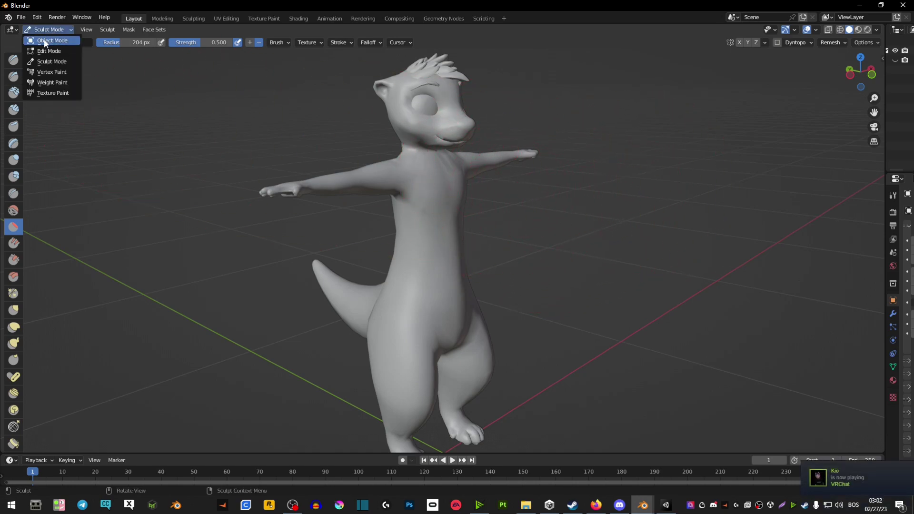
click(46, 41)
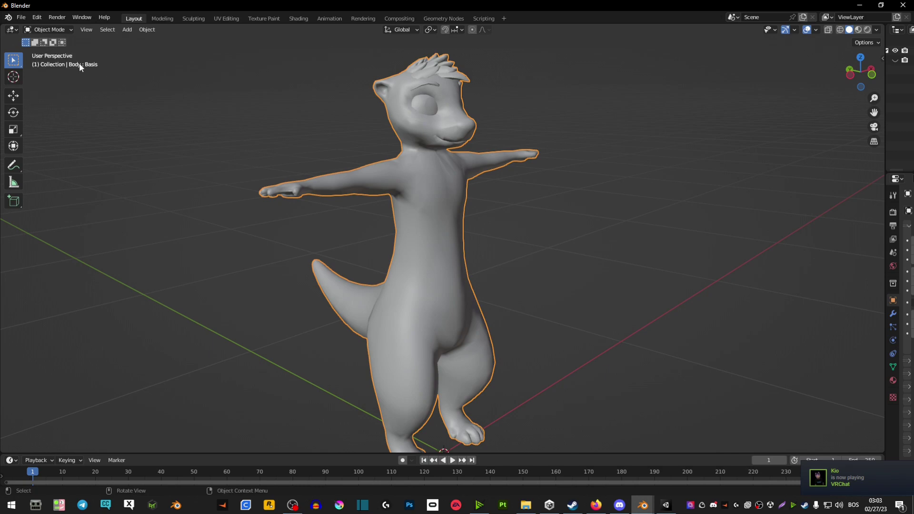
click(315, 132)
middle_drag(315, 132, 324, 150)
Open the FBX export dialog, edit the file name and review the transform and armature options.
click(21, 17)
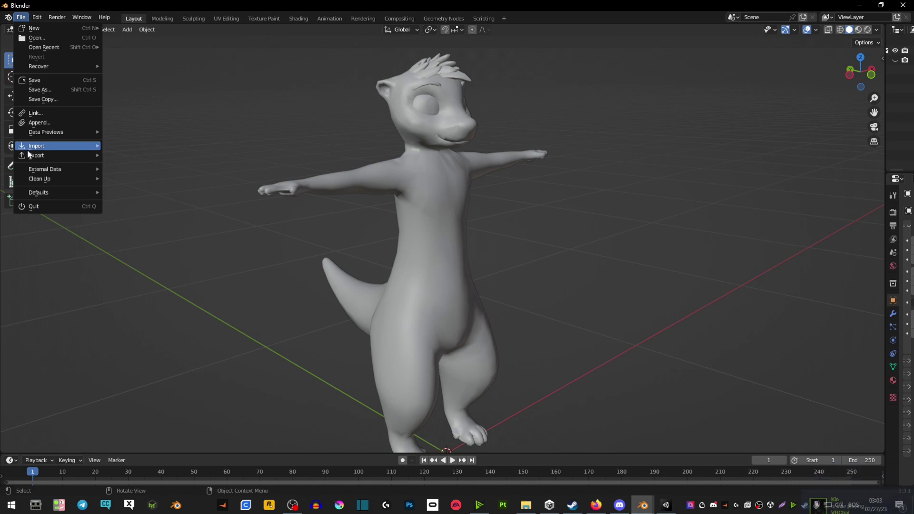
mouse_move(37, 156)
click(122, 240)
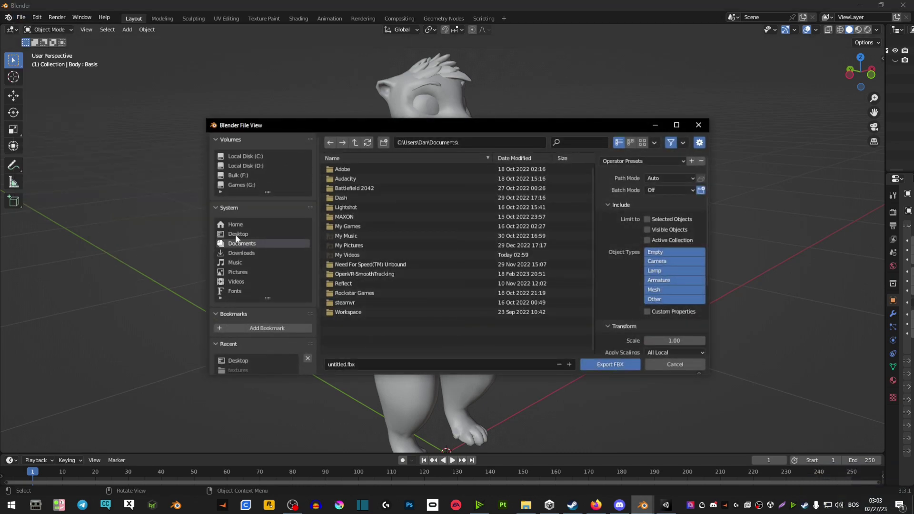
click(362, 365)
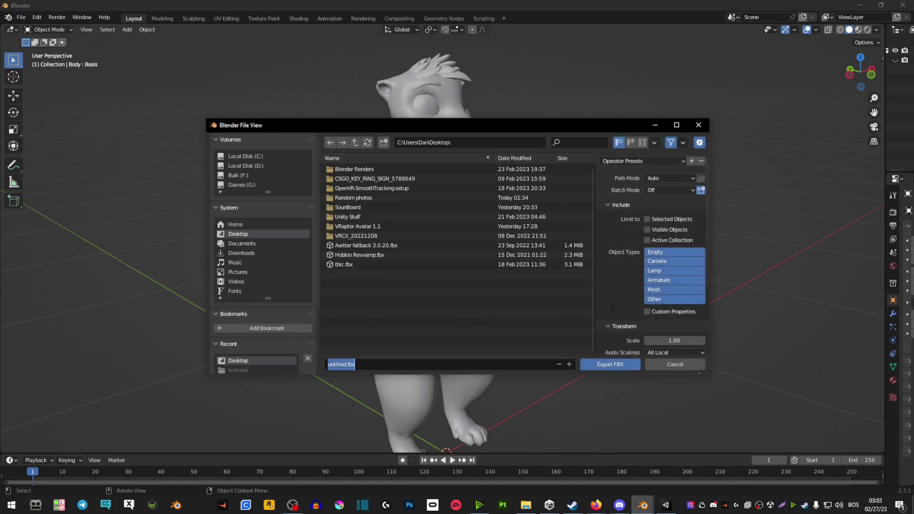
scroll(602, 325, down, 5)
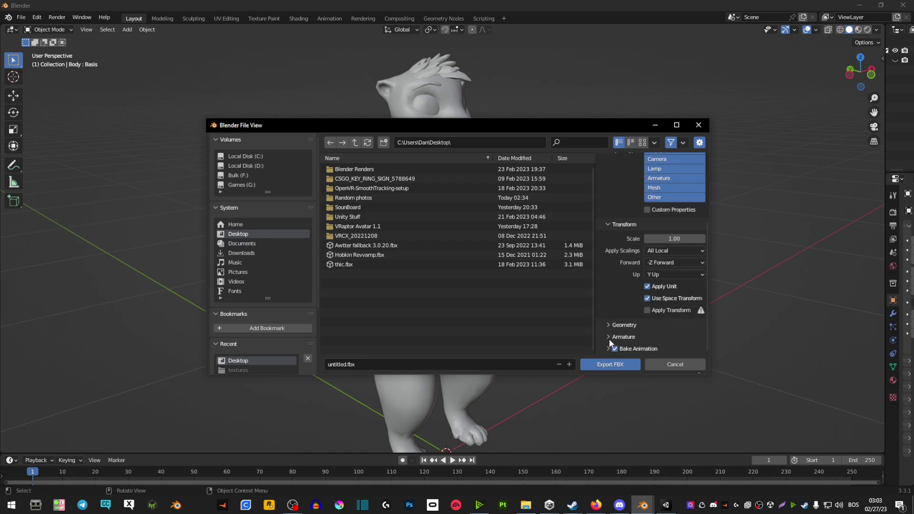
scroll(608, 341, down, 3)
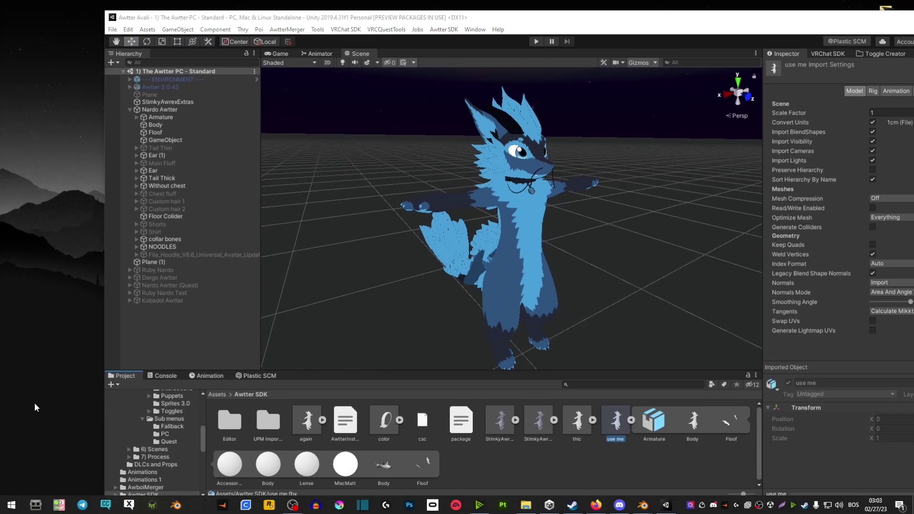
Maximize Unity, select Body and drag use me's Body mesh into the Skinned Mesh Renderer's Mesh field.
double_click(512, 17)
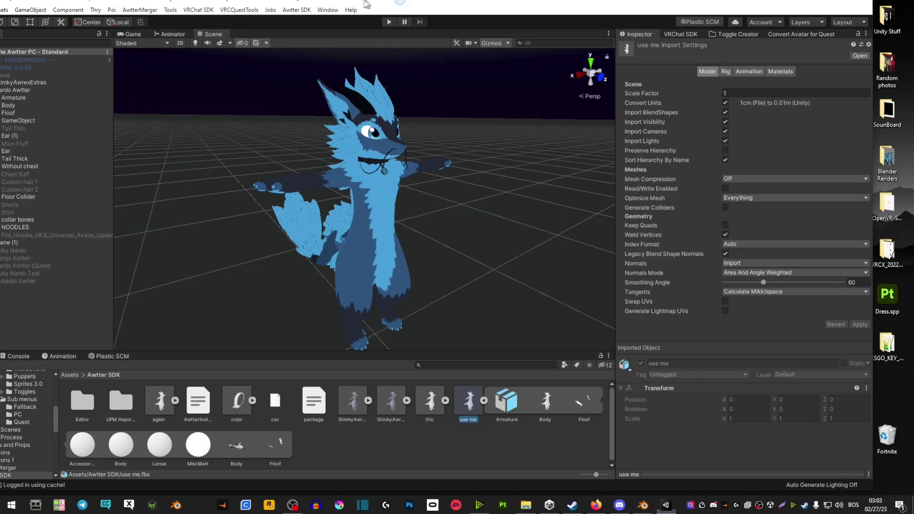
click(51, 111)
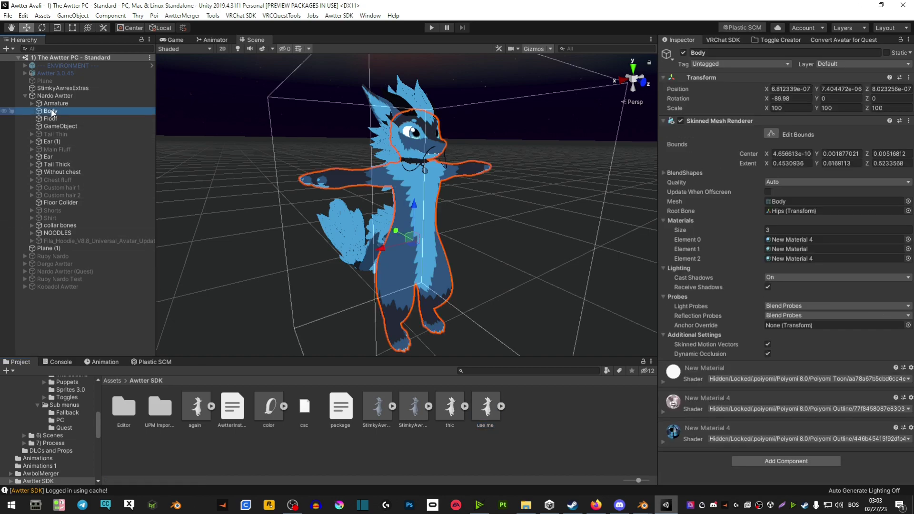
click(501, 407)
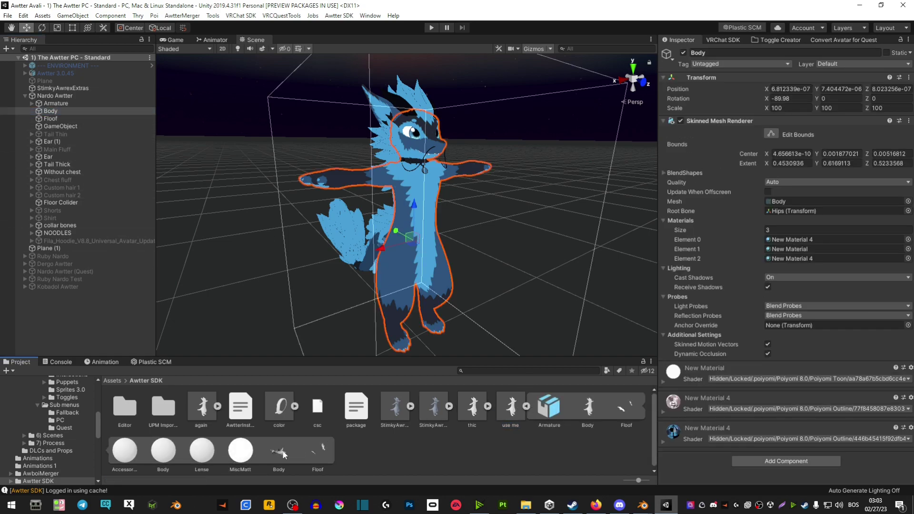
drag(279, 451, 781, 204)
alt+drag(432, 194, 454, 230)
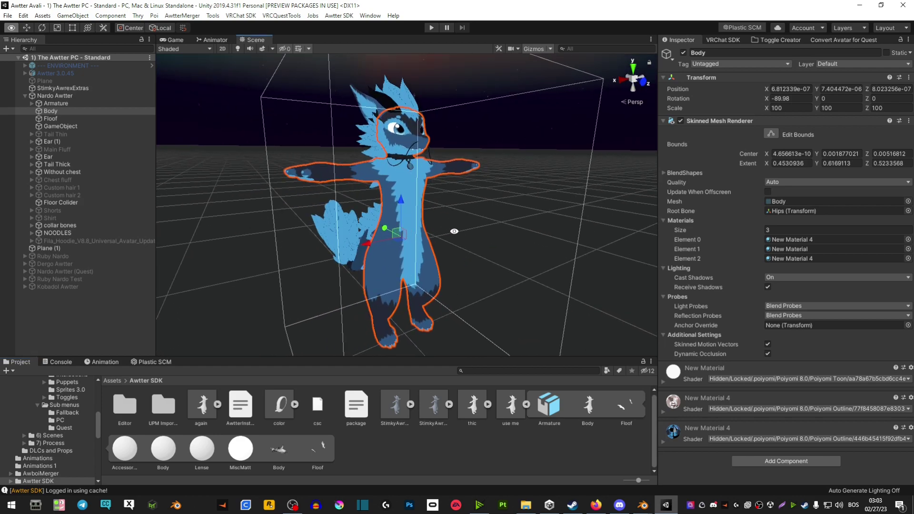
Open use me.fbx's Model import settings and confirm the Scale Factor reads 1.
click(511, 413)
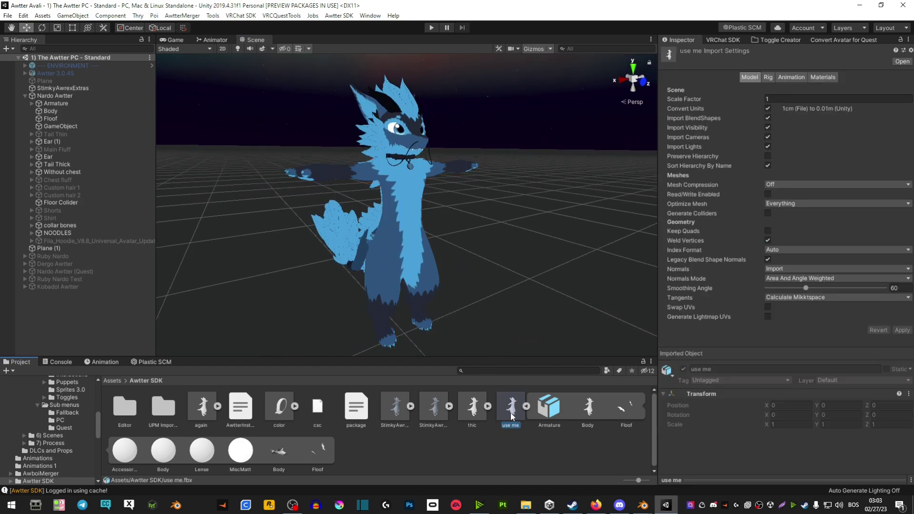
click(767, 101)
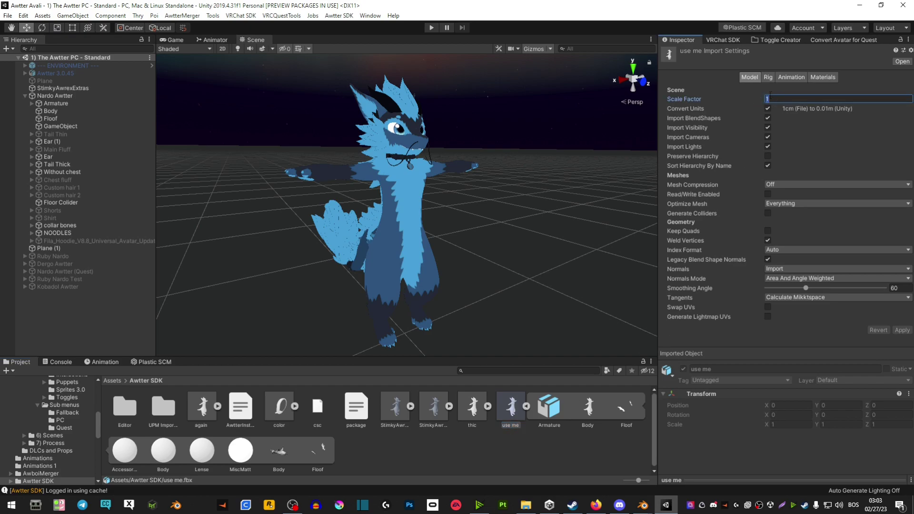
click(775, 99)
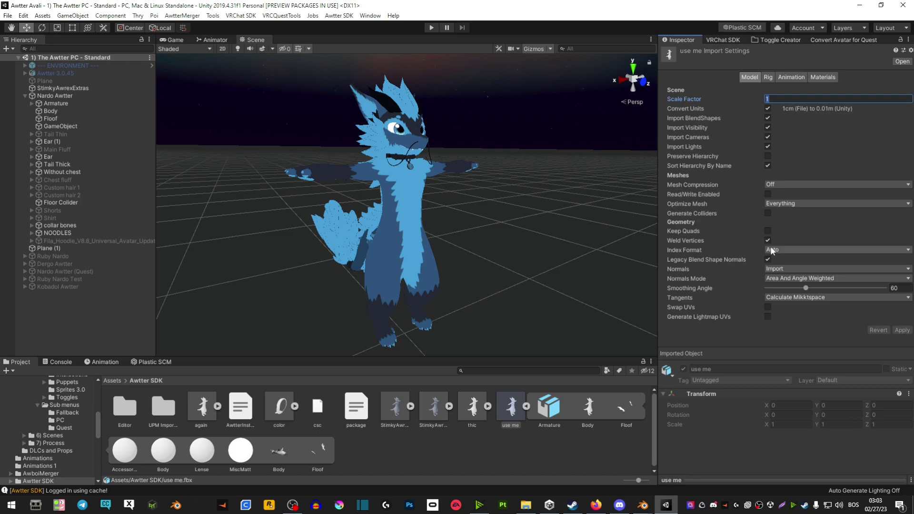